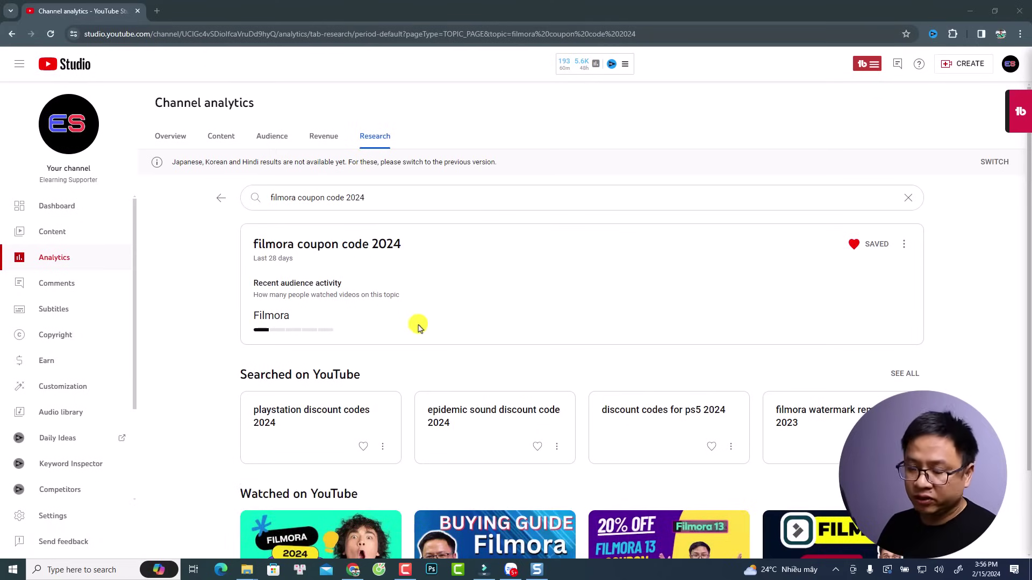
{"action": "scroll", "coordinate": [555, 497], "scroll_direction": "down", "scroll_amount": 1}
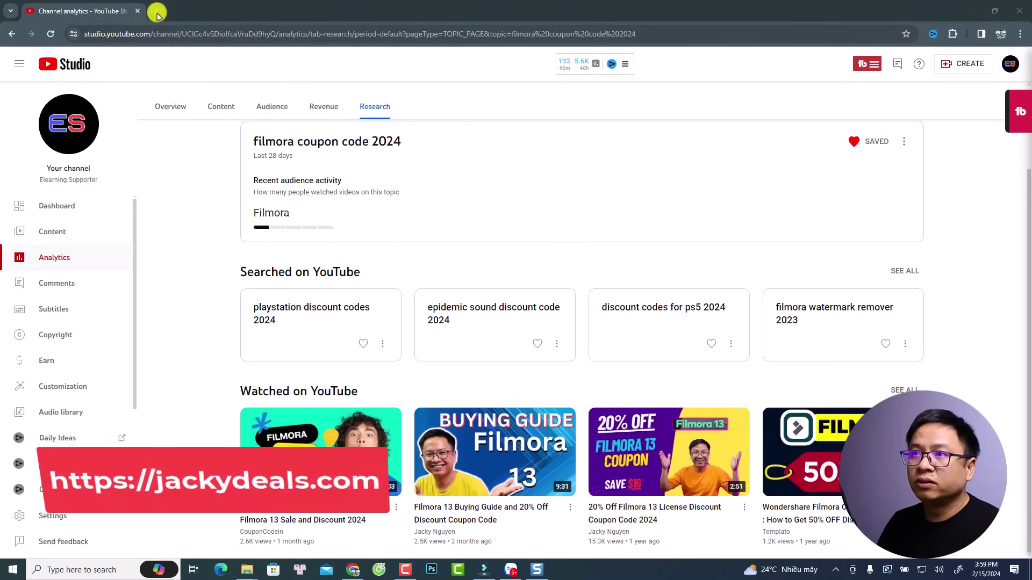
Load jackydeals.com in a new tab and bring Latest Deals into view.
{"action": "left_click", "coordinate": [155, 11]}
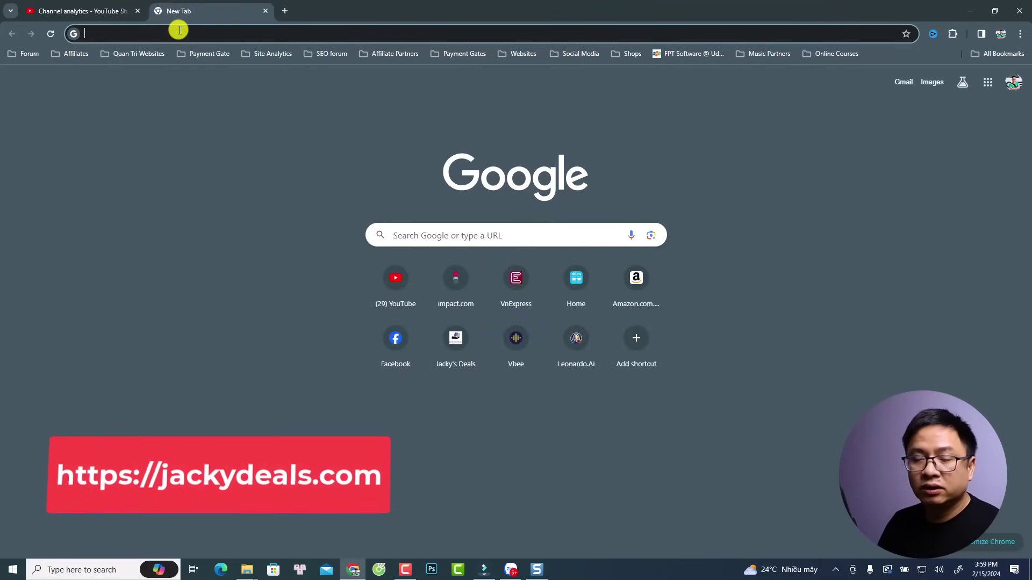
{"action": "type", "text": "ja"}
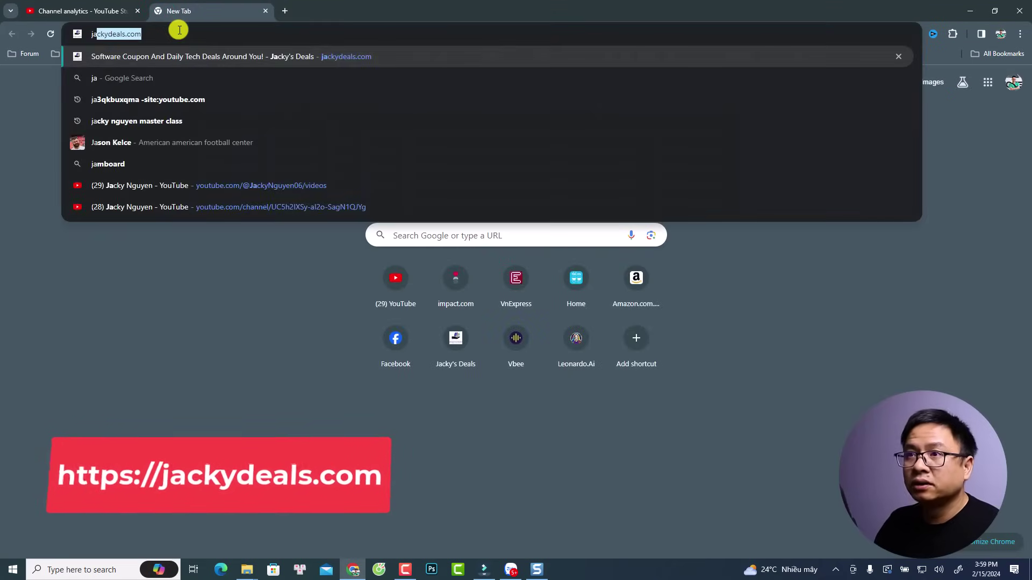
{"action": "key", "text": "Return"}
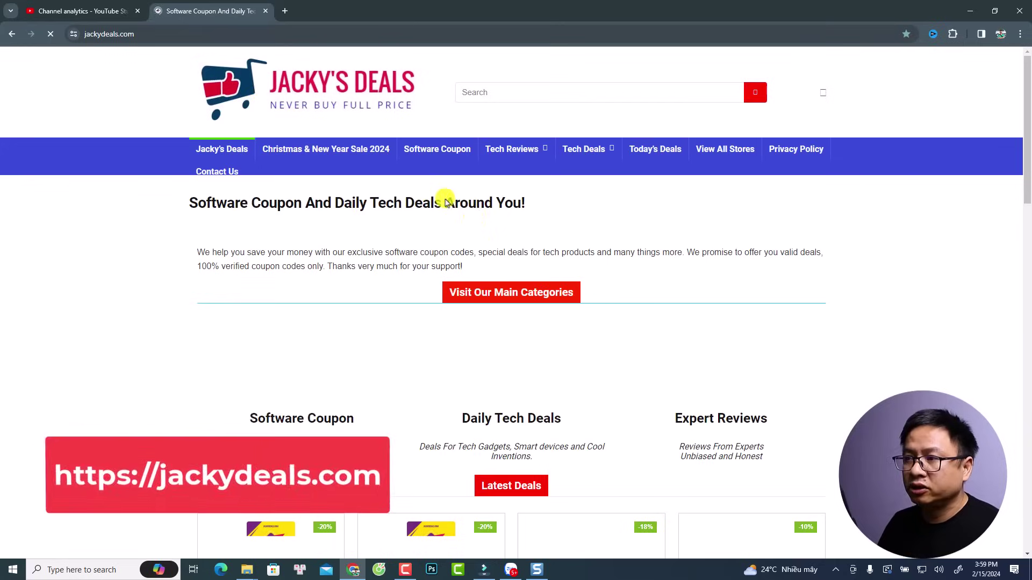
{"action": "scroll", "coordinate": [519, 296], "scroll_direction": "down", "scroll_amount": 1}
{"action": "scroll", "coordinate": [519, 295], "scroll_direction": "down", "scroll_amount": 2}
{"action": "scroll", "coordinate": [521, 301], "scroll_direction": "down", "scroll_amount": 1}
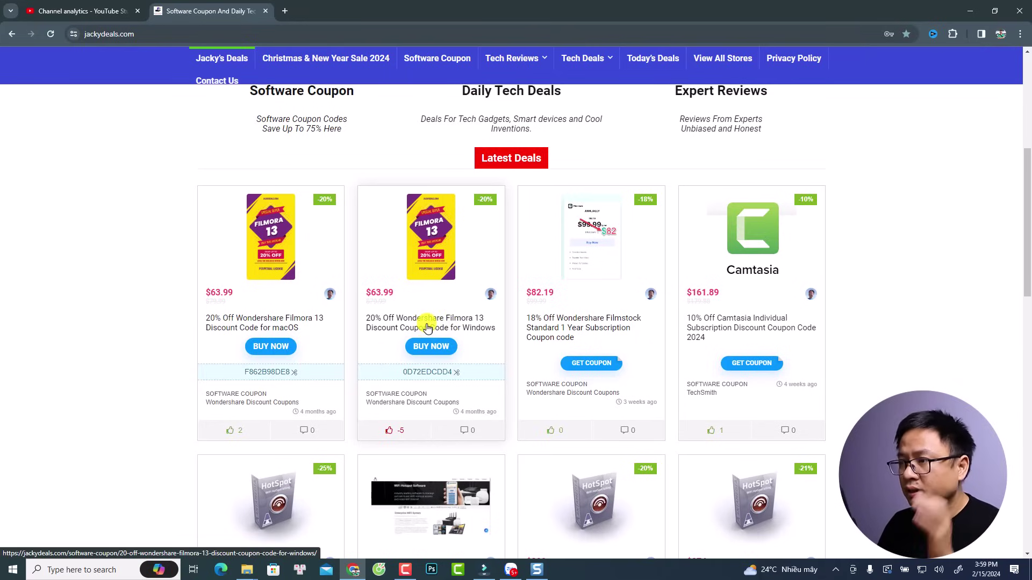
Copy coupon code 0D72EDCDD4 from the 20% Off Filmora 13 for Windows deal, then proceed to checkout.
{"action": "left_click", "coordinate": [422, 330]}
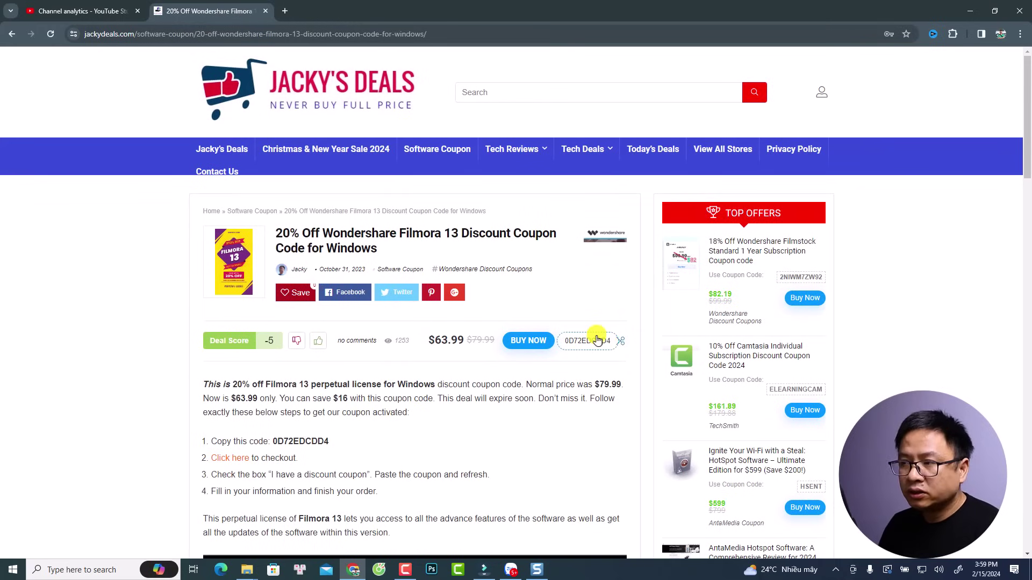
{"action": "left_click_drag", "start_coordinate": [330, 442], "coordinate": [284, 440]}
{"action": "key", "text": "ctrl+c"}
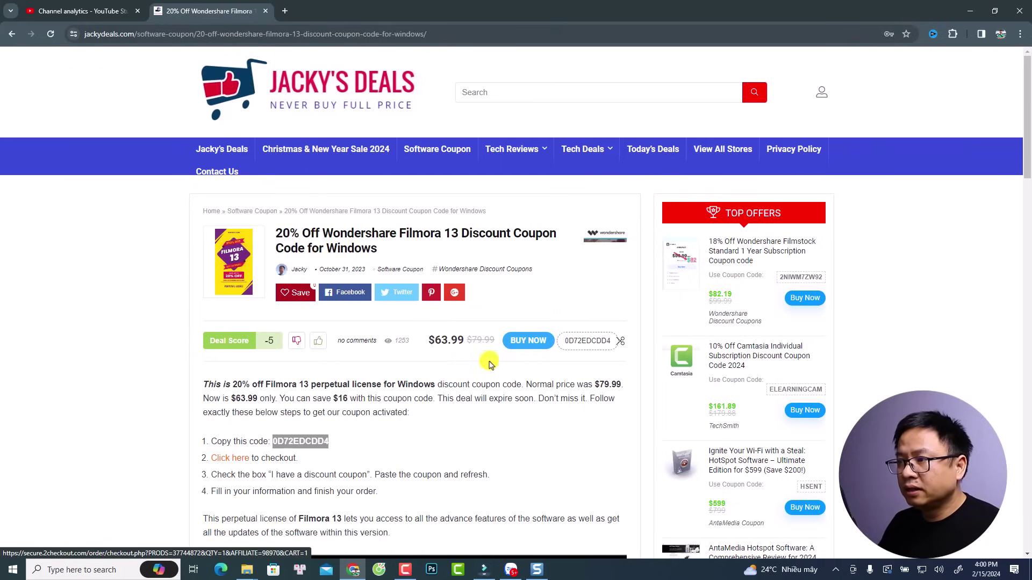
{"action": "left_click", "coordinate": [587, 340]}
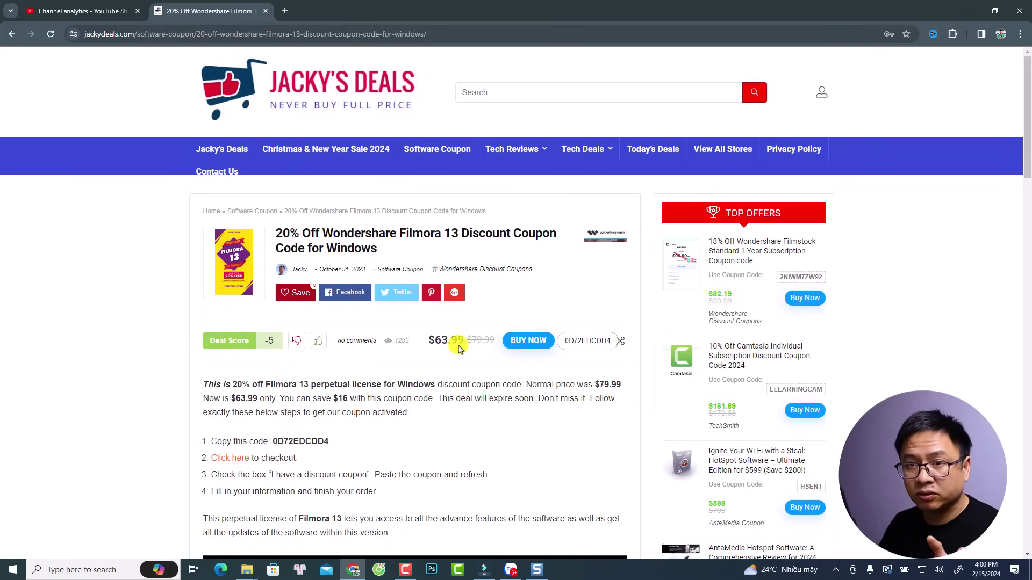
{"action": "left_click", "coordinate": [523, 345]}
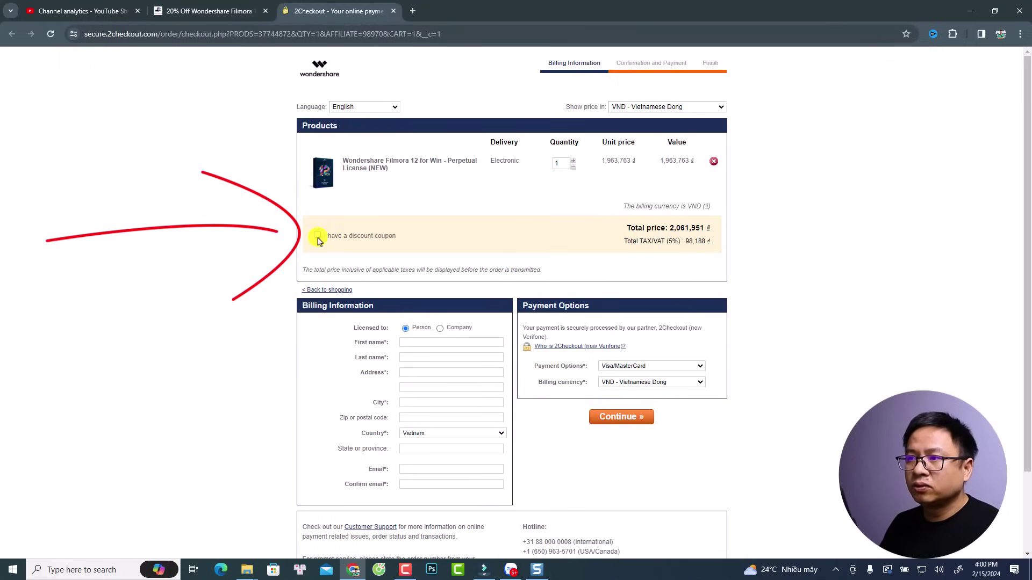
Paste the copied Filmora code into the 2Checkout discount coupon field.
{"action": "left_click", "coordinate": [317, 236]}
{"action": "left_click", "coordinate": [327, 240]}
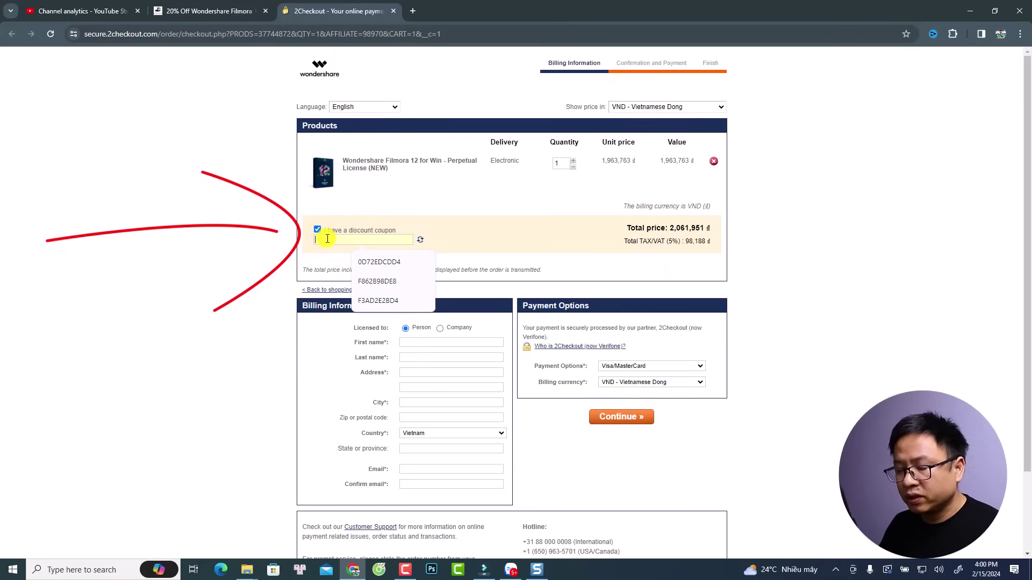
{"action": "right_click", "coordinate": [327, 240]}
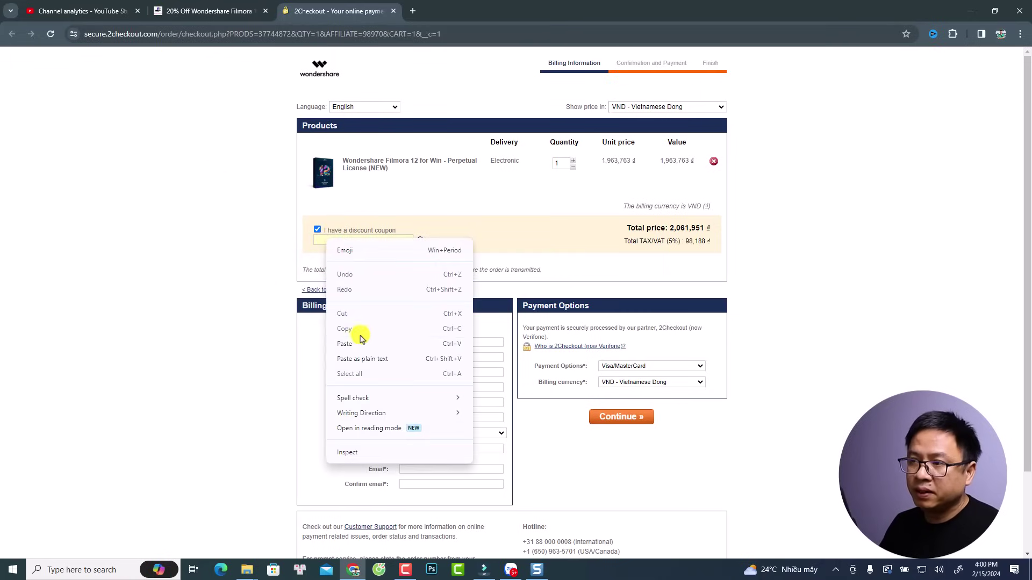
{"action": "left_click", "coordinate": [352, 343]}
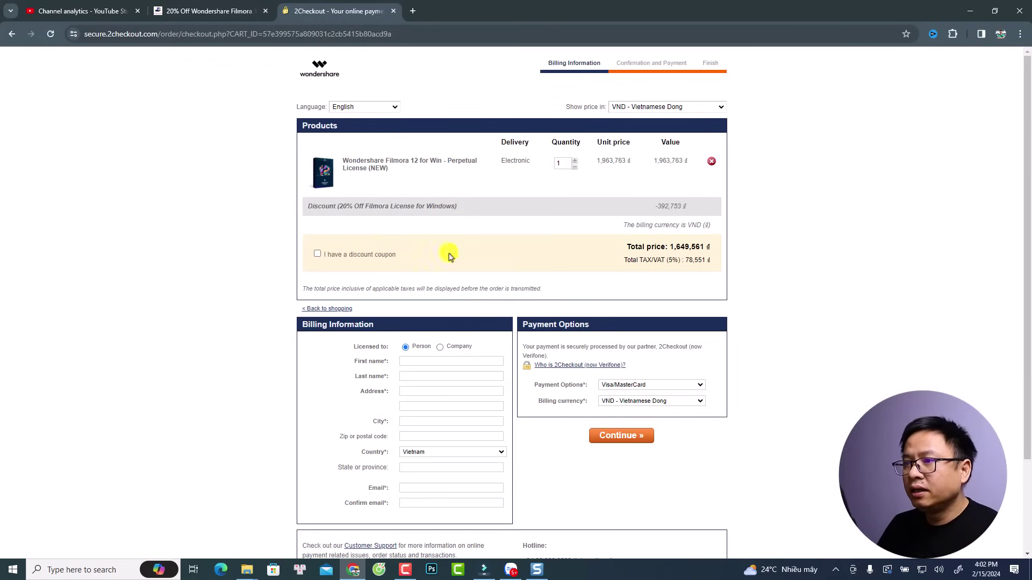
{"action": "scroll", "coordinate": [396, 365], "scroll_direction": "down", "scroll_amount": 1}
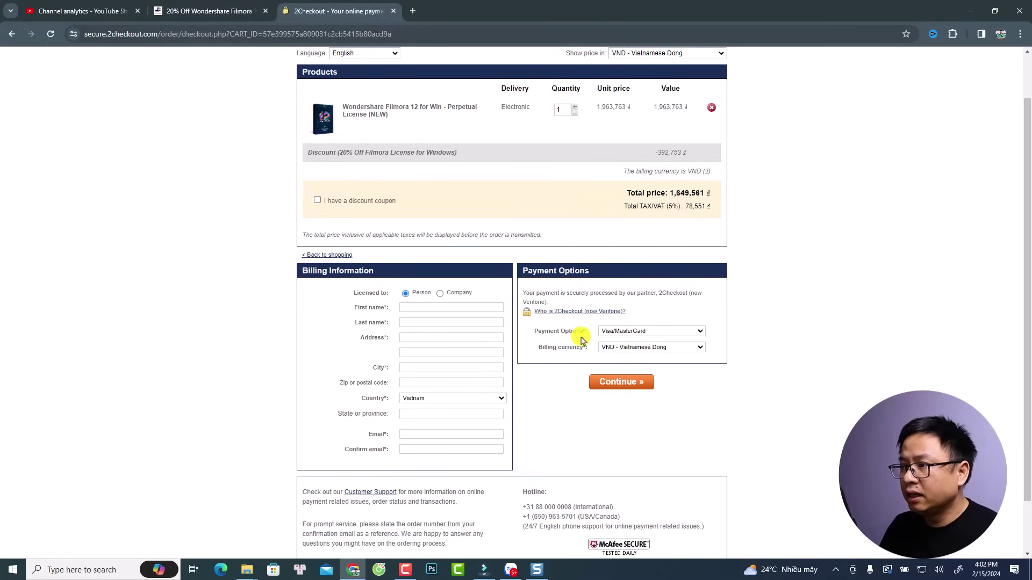
{"action": "left_click", "coordinate": [703, 332]}
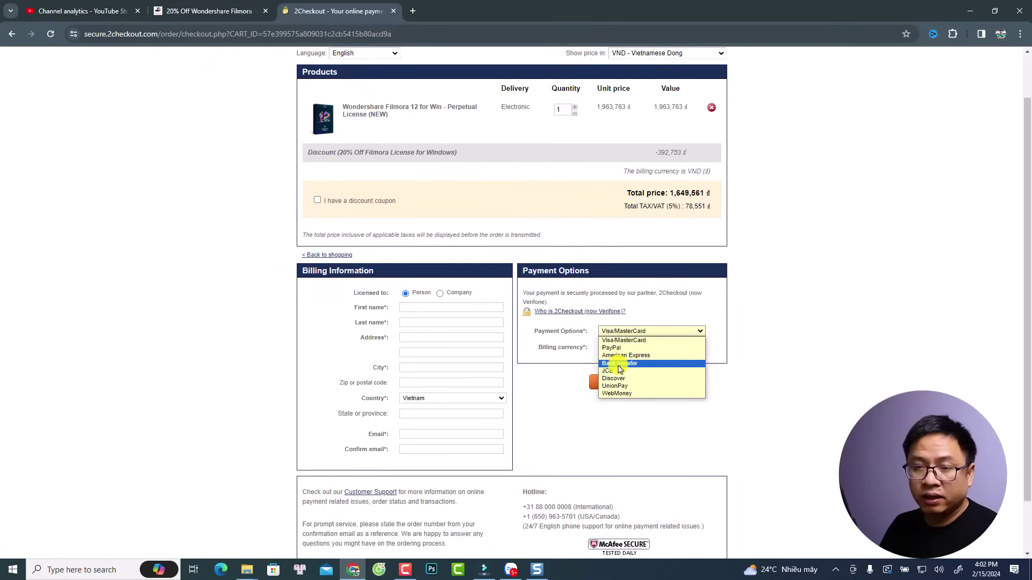
{"action": "left_click", "coordinate": [559, 359]}
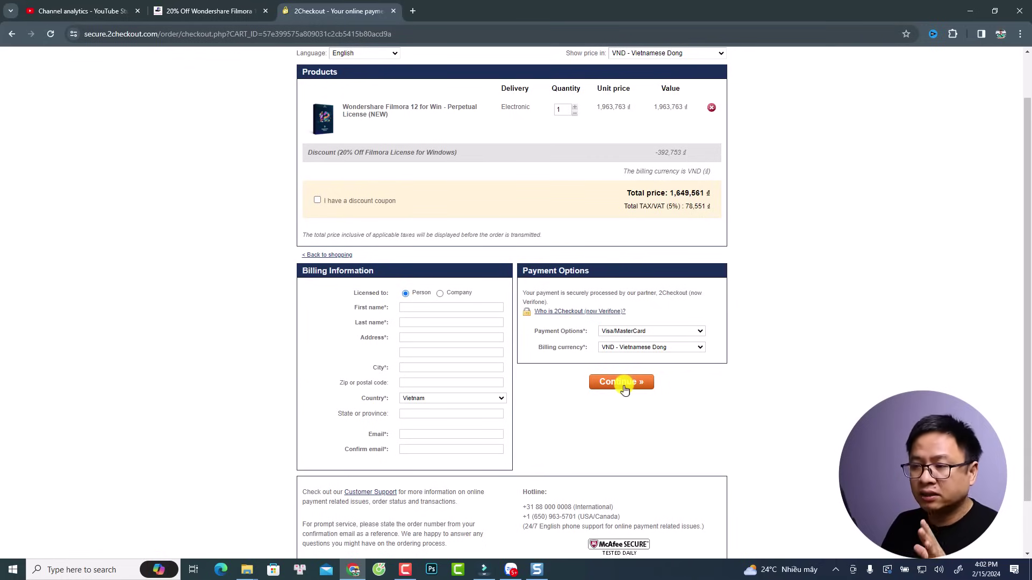
In Filmora, review the account overview with its free Drive plan and products, then close it.
{"action": "left_click", "coordinate": [484, 569]}
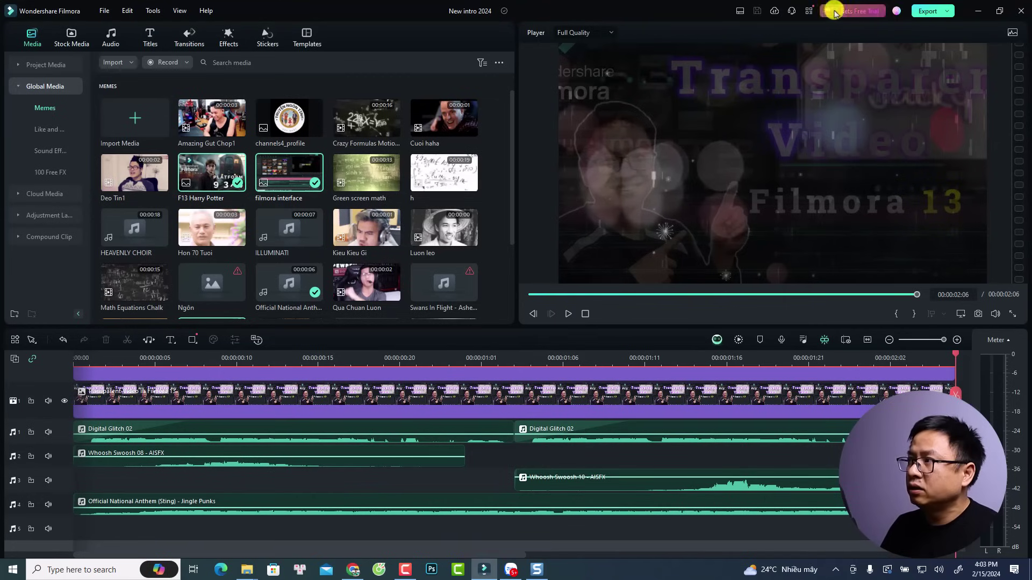
{"action": "left_click", "coordinate": [882, 14]}
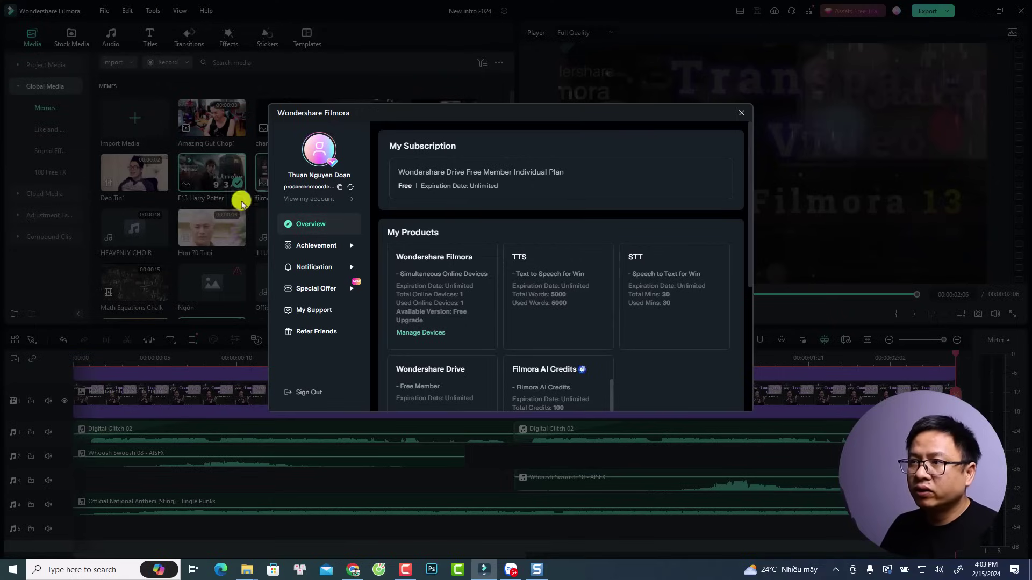
{"action": "left_click", "coordinate": [739, 114]}
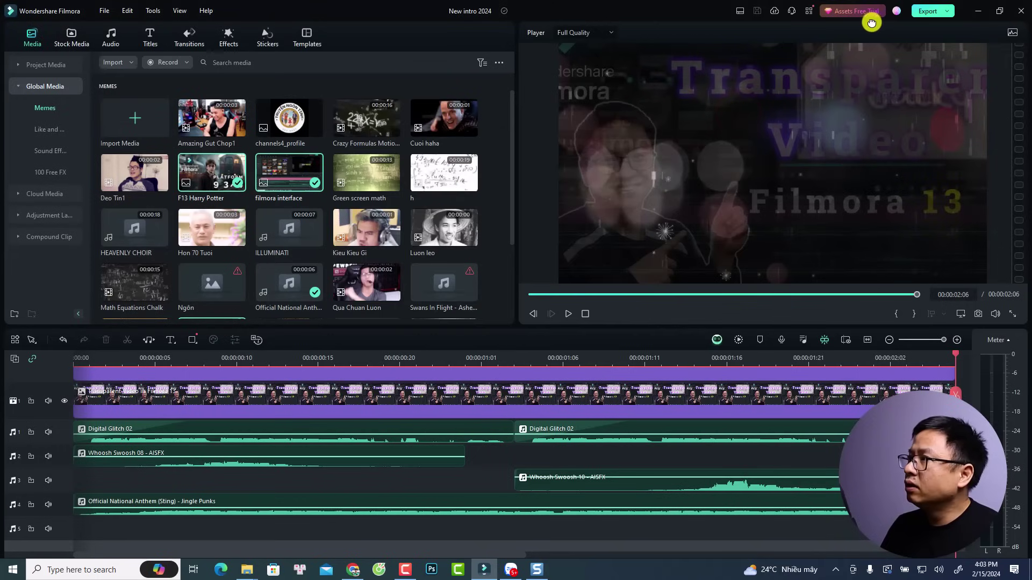